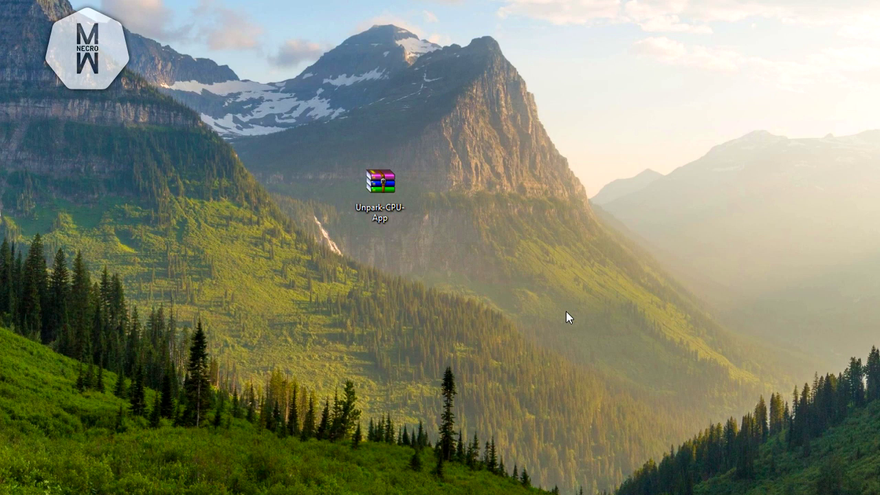
Step: Extract the Unpark-CPU-App archive into its own folder and open the Unpark-CPU-App folder inside it
right_click(373, 214)
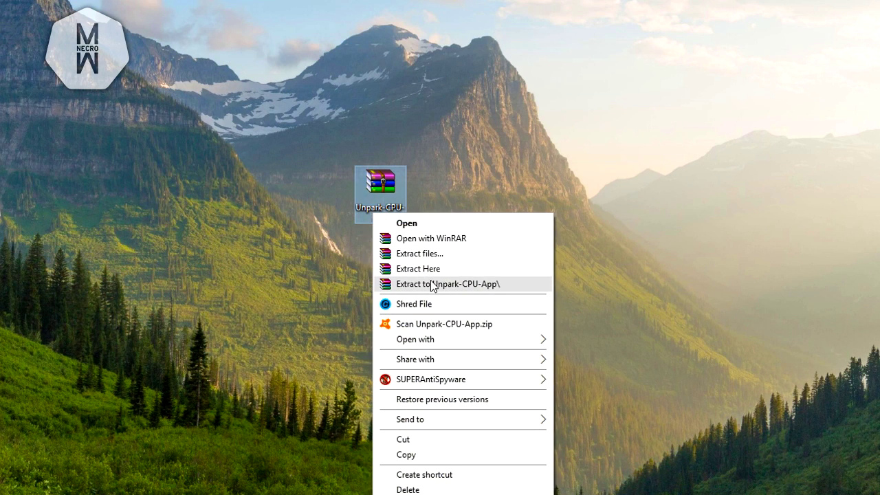
left_click(432, 284)
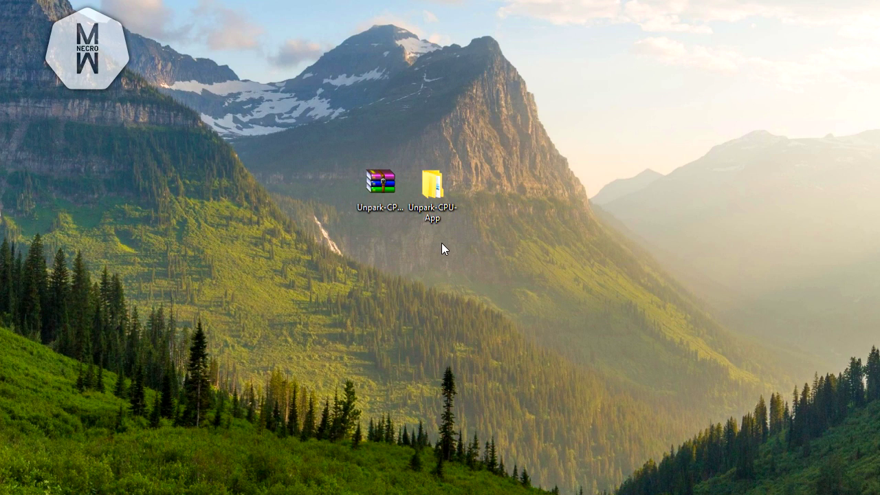
double_click(432, 184)
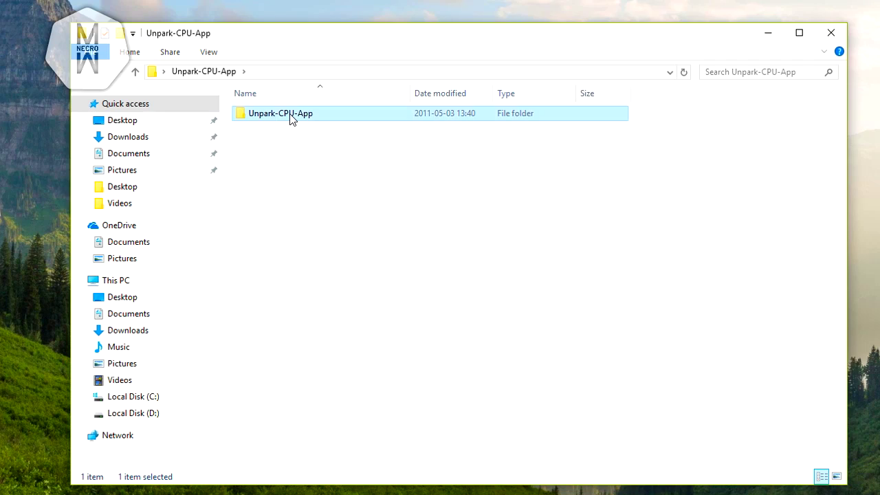
double_click(291, 116)
Step: Run the UnparkCPU application and check the parking status of the CPU cores
left_click_drag(314, 245, 289, 96)
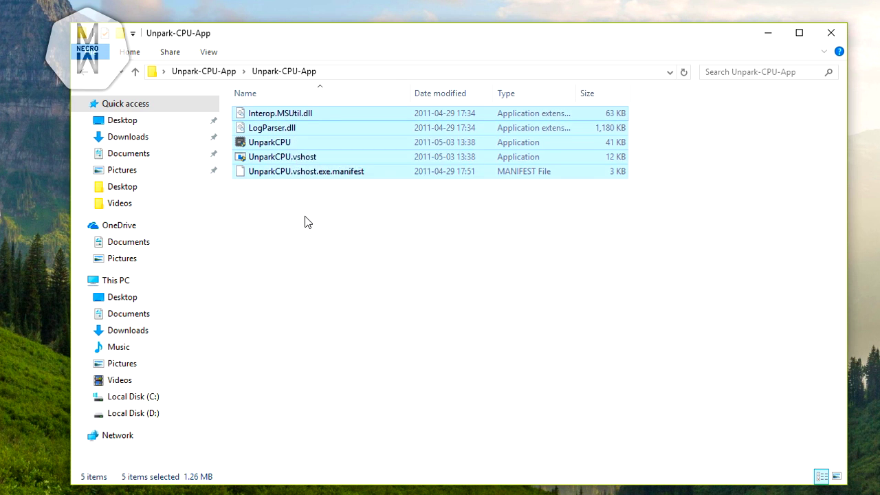
left_click(305, 220)
double_click(262, 142)
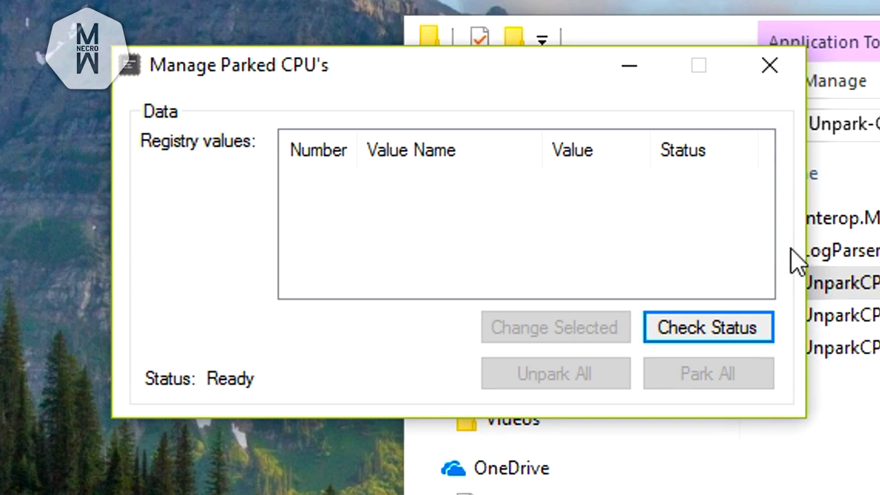
left_click(691, 329)
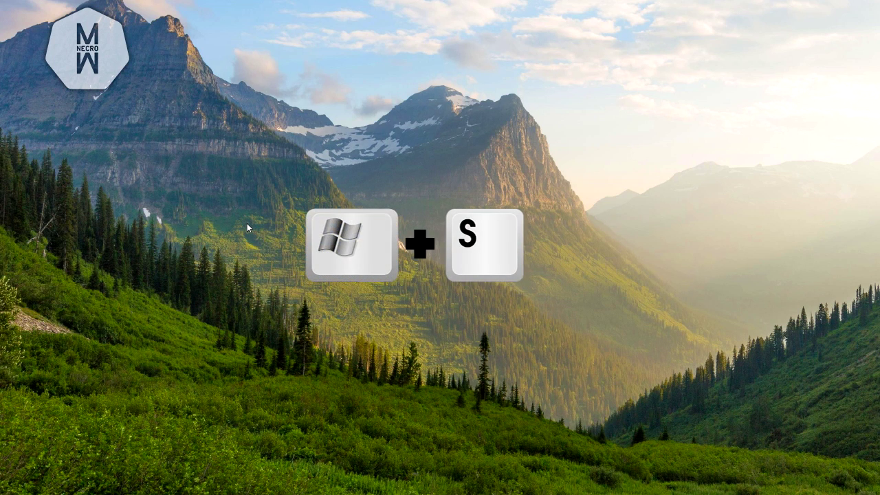
Step: Search Windows for performance, open Power Options and select the High performance power plan
key("super+s")
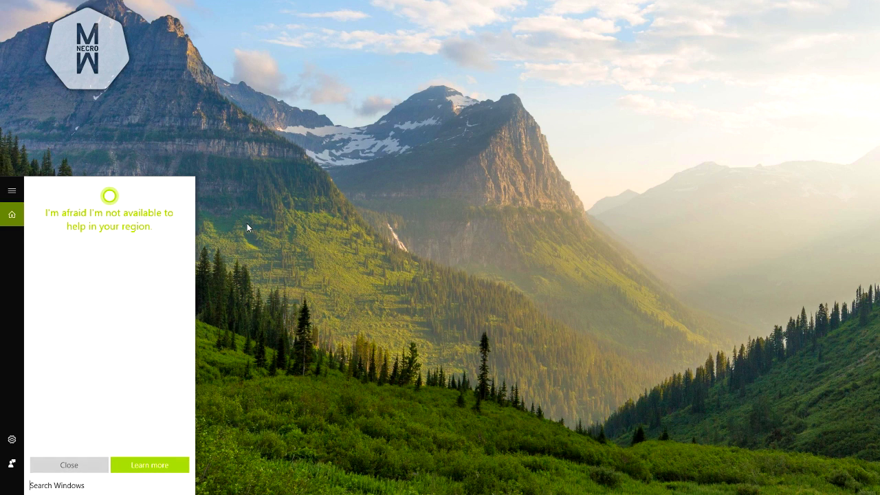
type("performanc")
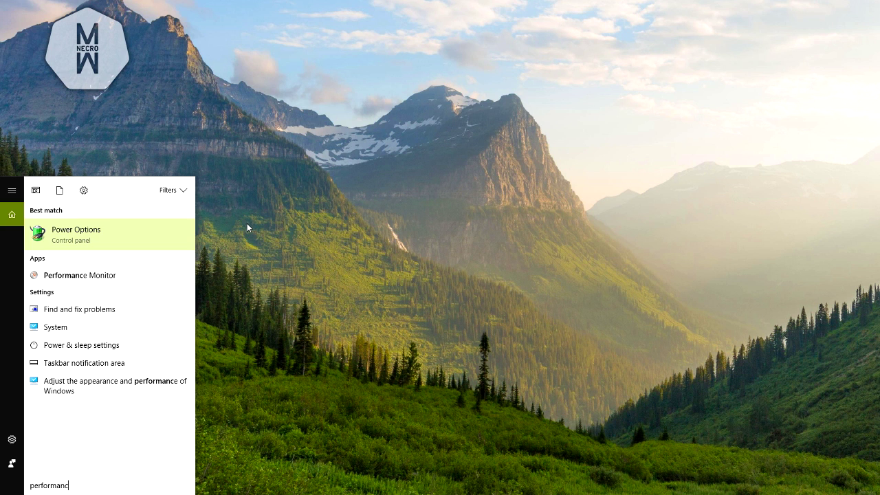
key("Return")
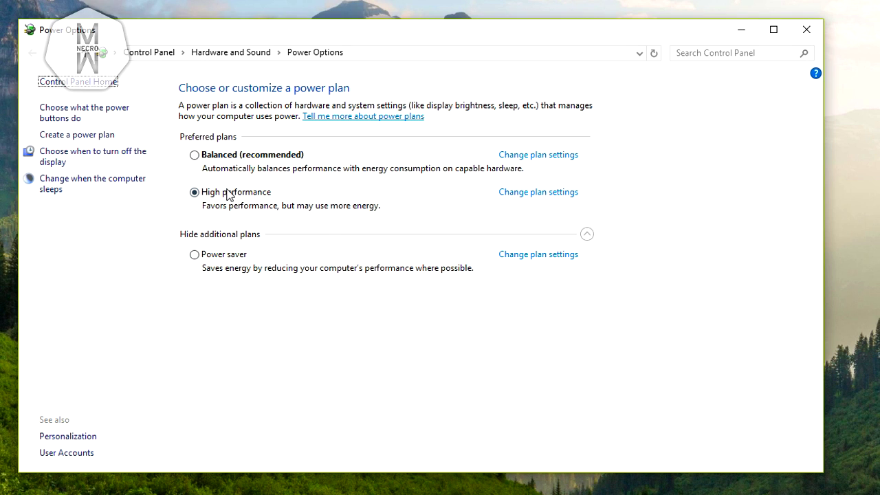
left_click(222, 236)
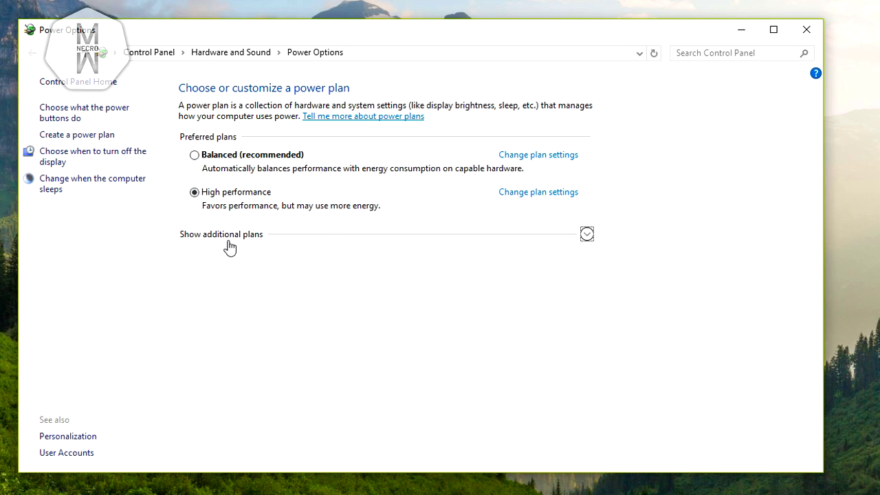
left_click(586, 234)
left_click(200, 198)
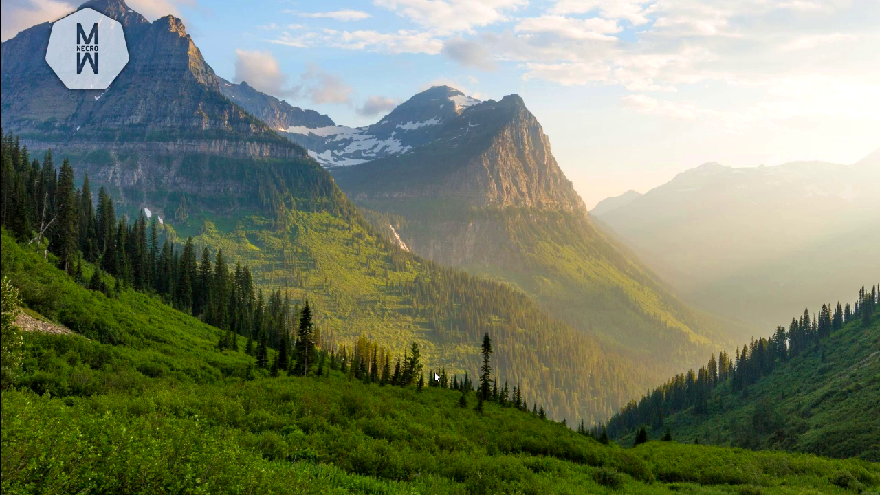
Step: Search Windows for themes, open Change the theme and browse the available themes
key("super+s")
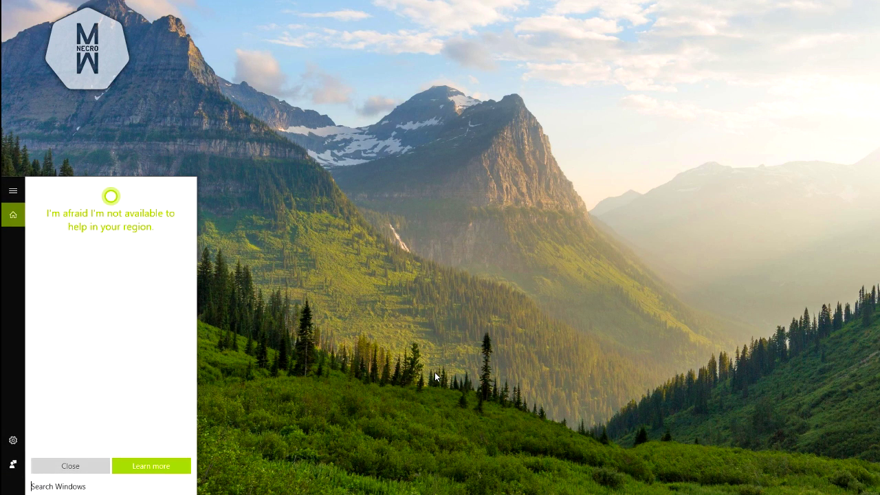
type("themes")
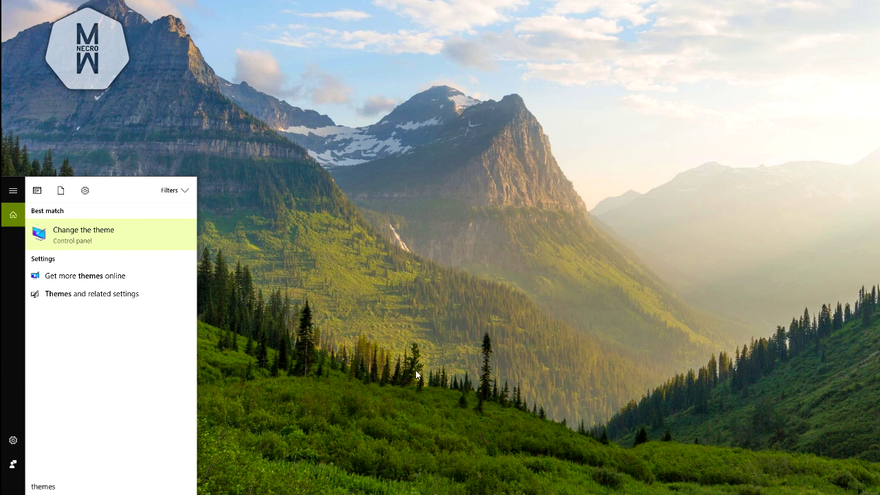
left_click(87, 244)
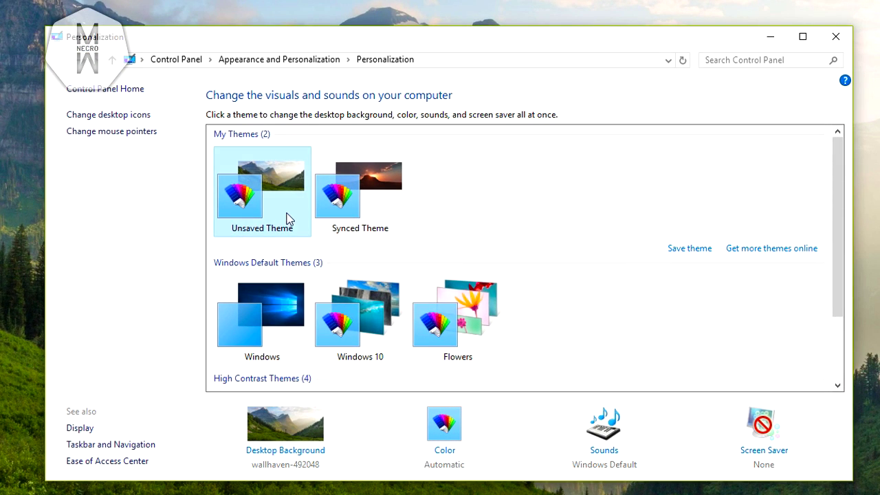
scroll(287, 217, "down", 2)
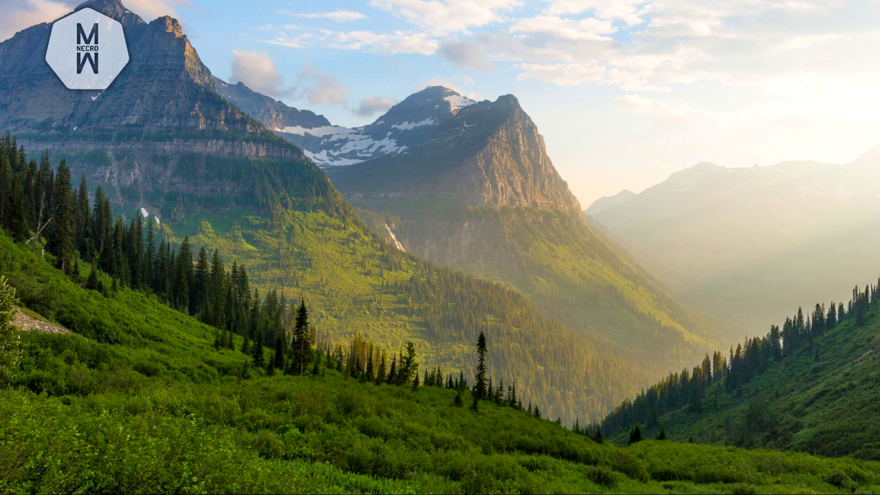
Step: Open the System page's advanced system settings and bring up the Performance settings
key("super+x")
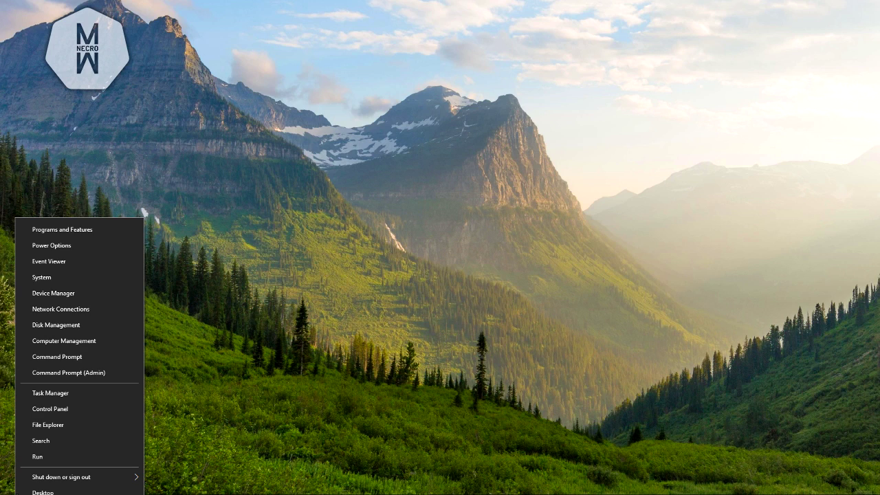
left_click(57, 278)
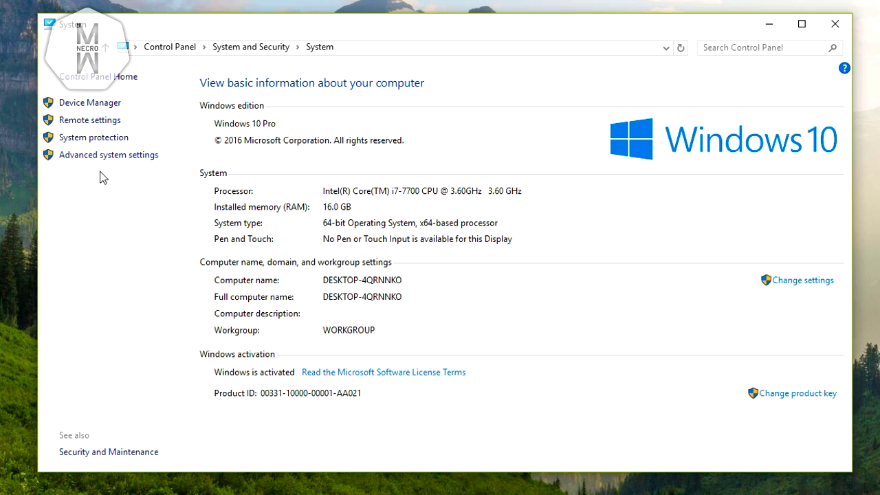
left_click(81, 156)
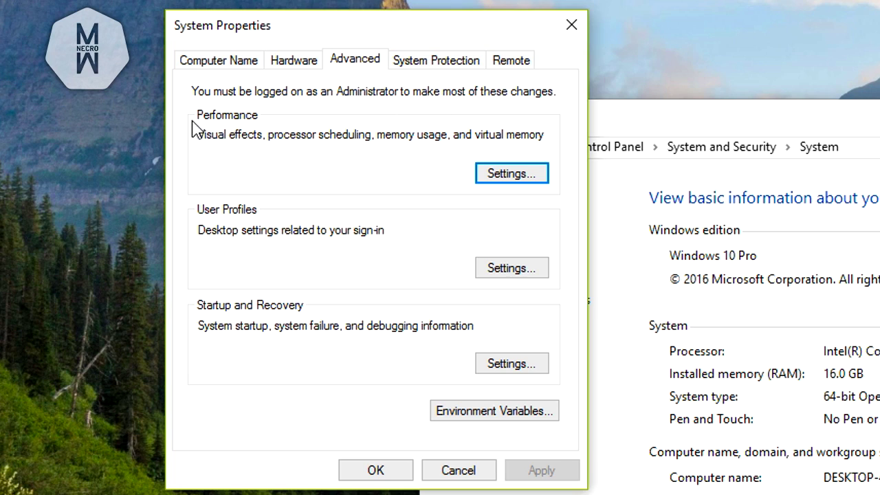
left_click(505, 176)
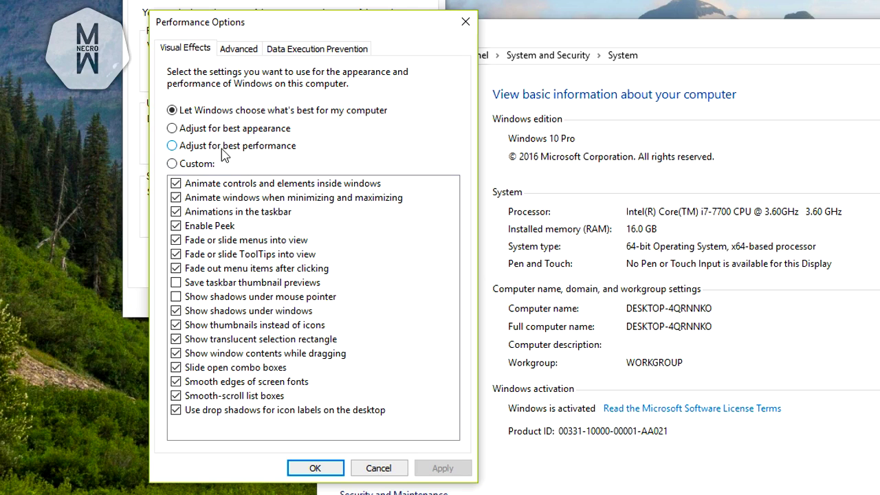
Step: Try the Adjust for best performance visual effects preset and return to Let Windows choose what's best for my computer
left_click(247, 150)
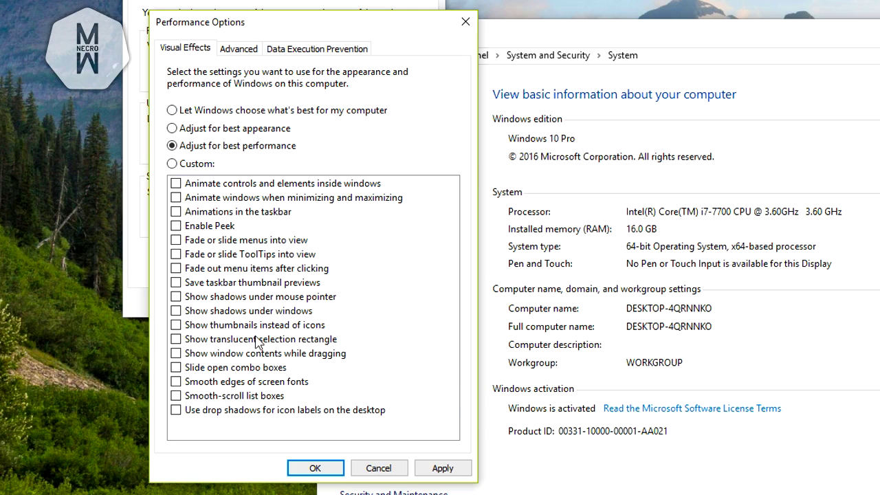
left_click(234, 112)
left_click(387, 147)
left_click(295, 112)
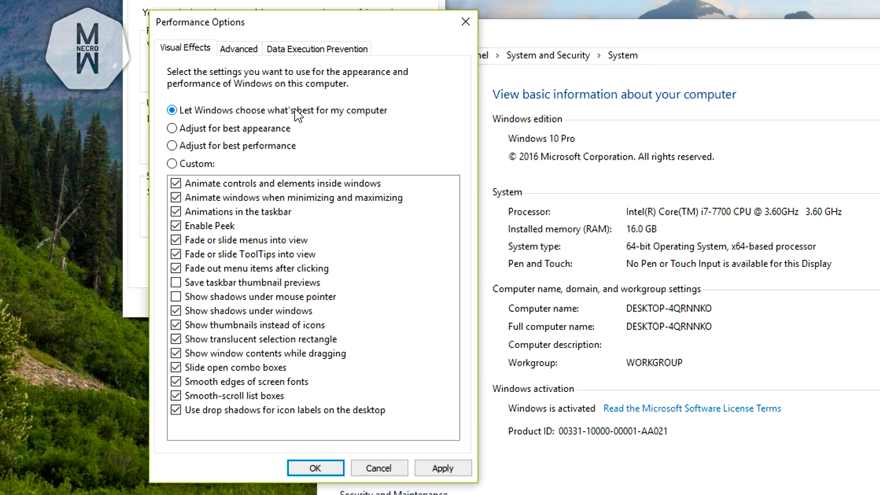
Step: Disable minimize/maximize and taskbar animations, Peek, menu and ToolTip fades, thumbnails, window shadows, translucent selection rectangle, sliding combo boxes and smooth-scroll list boxes
left_click(177, 197)
left_click(177, 212)
left_click(177, 225)
left_click(176, 240)
left_click(176, 268)
left_click(176, 253)
left_click(177, 324)
left_click(177, 311)
left_click(177, 339)
left_click(176, 368)
left_click(177, 396)
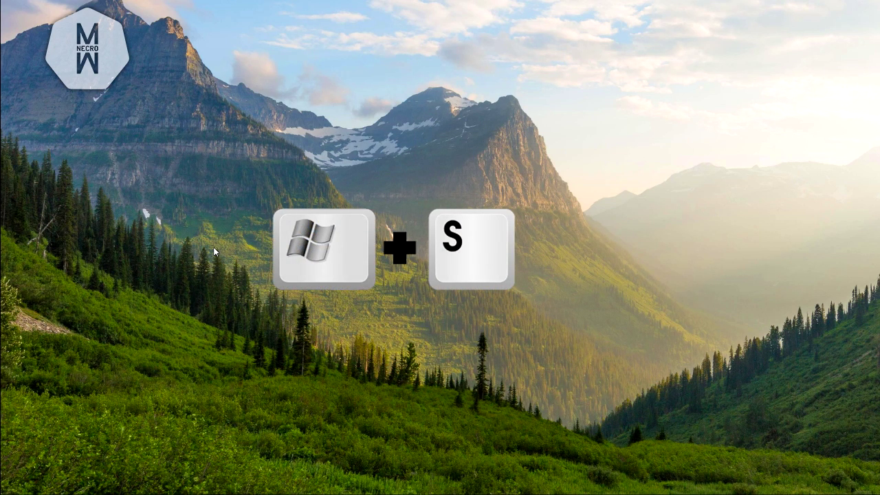
Step: Search Windows for defrag and open Defragment and Optimize Drives
key("super+s")
type("de")
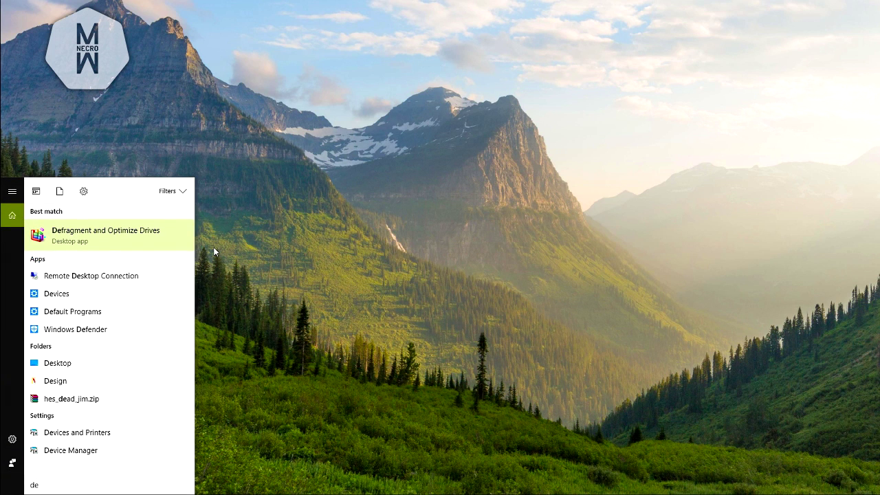
type("frag")
left_click(128, 236)
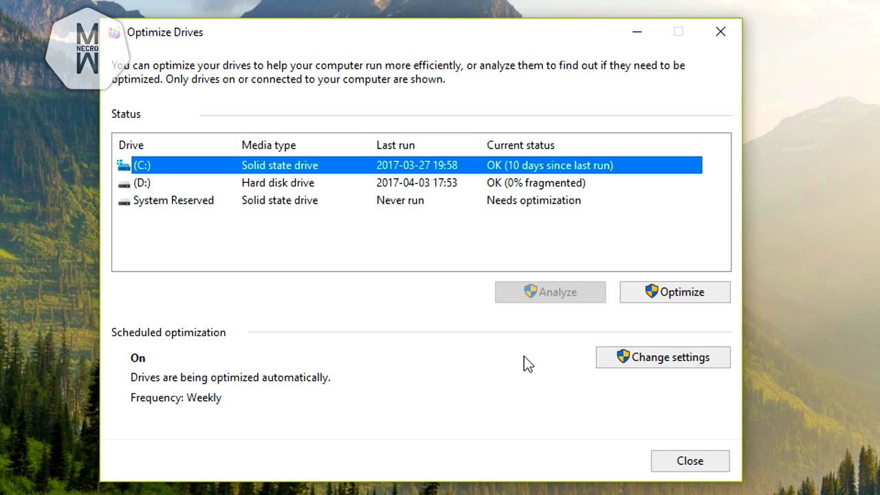
Step: Review the scheduled optimization settings for the drives
left_click(672, 360)
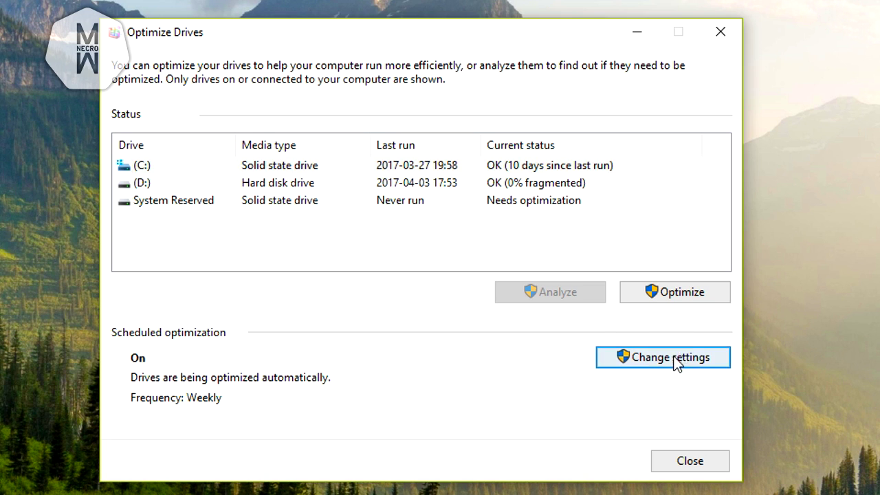
left_click(356, 167)
left_click(357, 167)
left_click(420, 299)
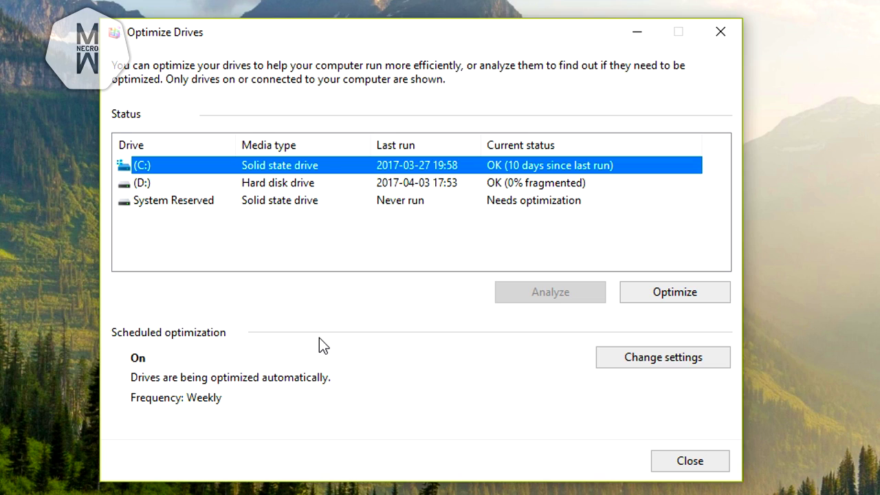
Step: Optimize the C: drive and close the Optimize Drives window
left_click(657, 300)
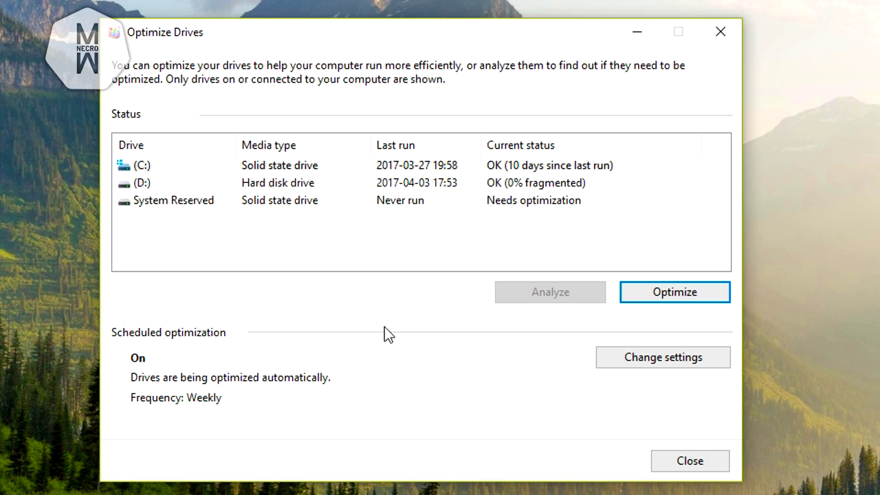
left_click(693, 463)
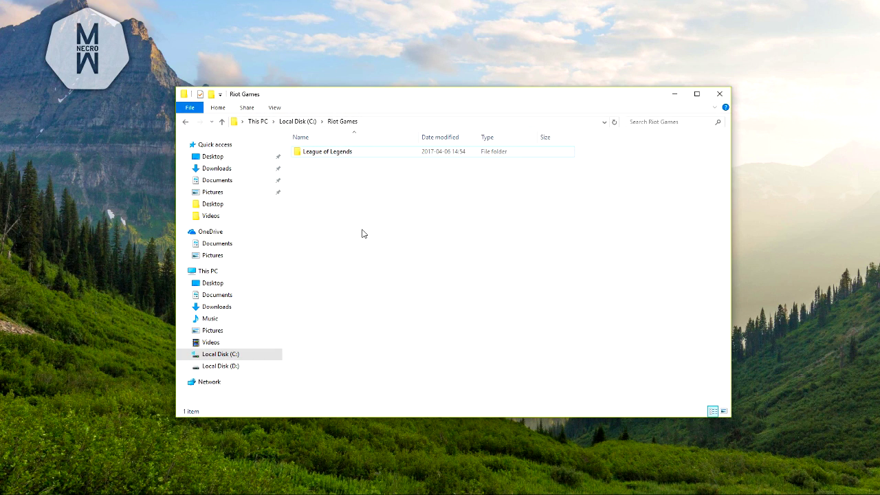
Step: Open the Config folder inside the League of Legends folder under Riot Games
left_click(352, 154)
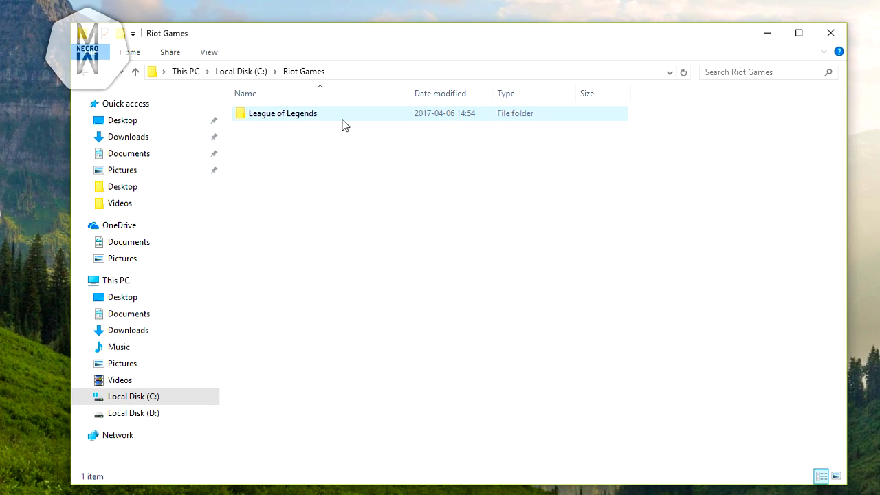
double_click(299, 118)
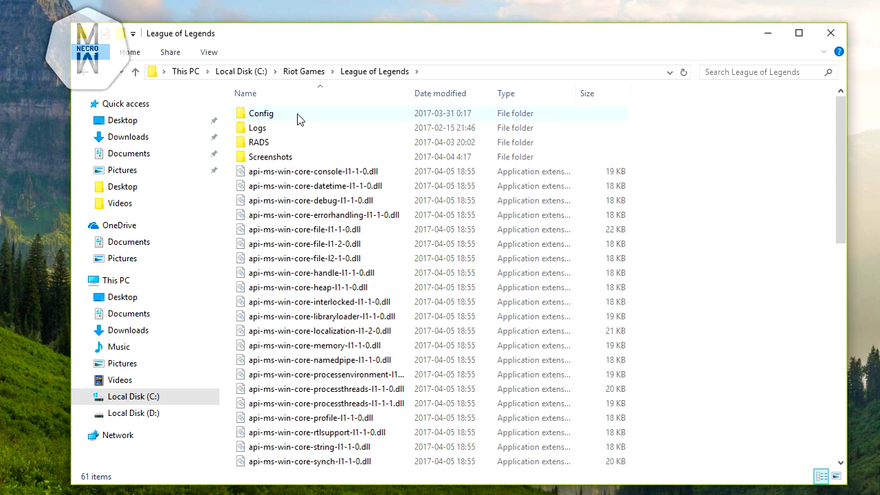
double_click(297, 118)
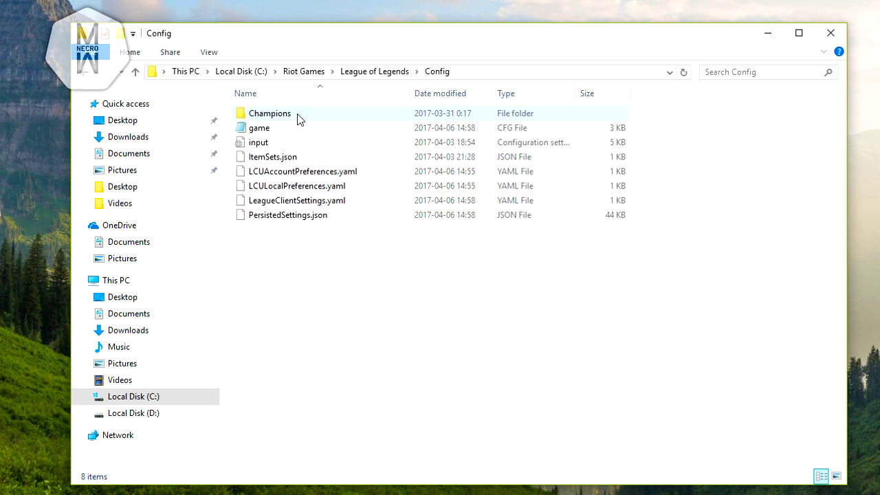
Step: Open the game CFG file from the Config folder with Notepad through the Open with choice
left_click(261, 130)
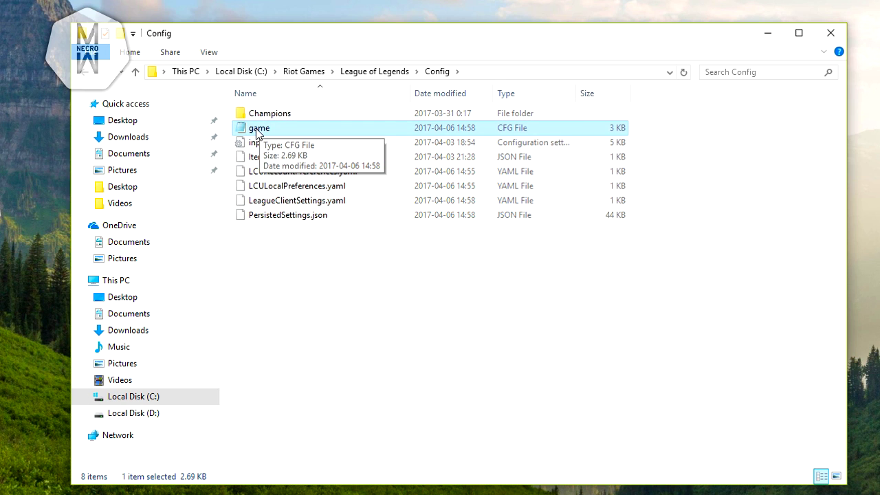
right_click(261, 130)
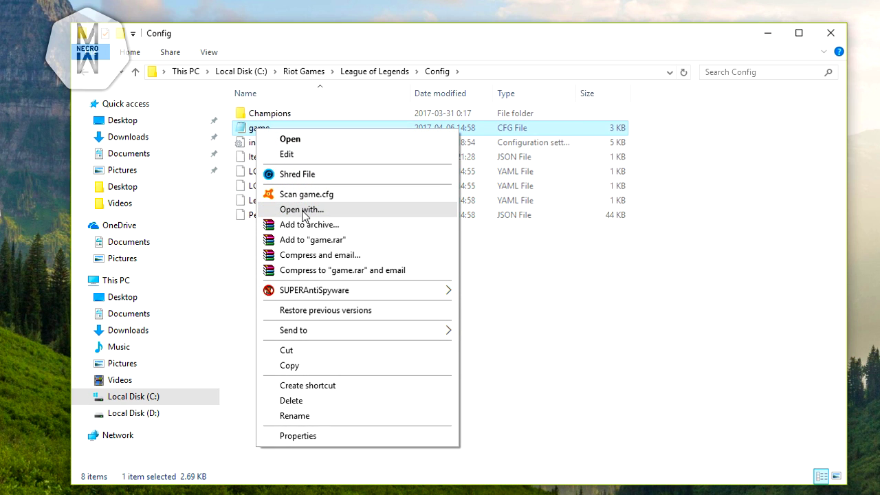
left_click(302, 210)
left_click(371, 275)
left_click(343, 237)
scroll(366, 282, "down", 2)
scroll(366, 283, "down", 4)
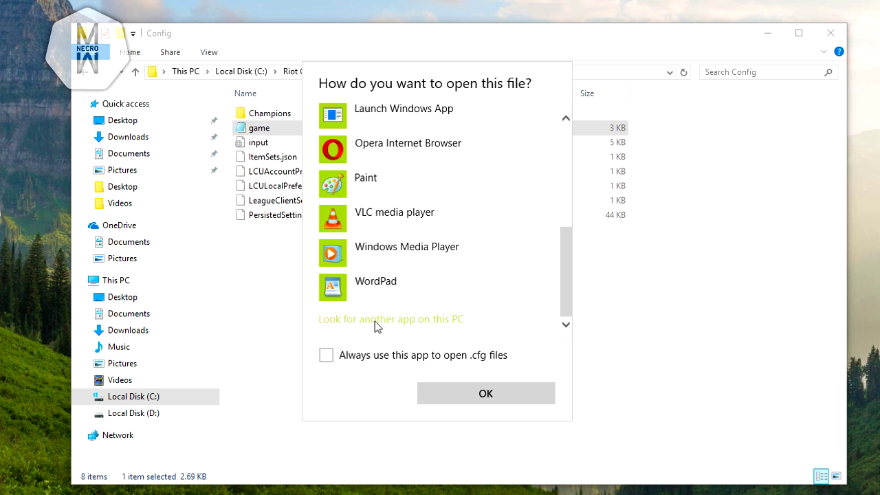
scroll(382, 282, "up", 6)
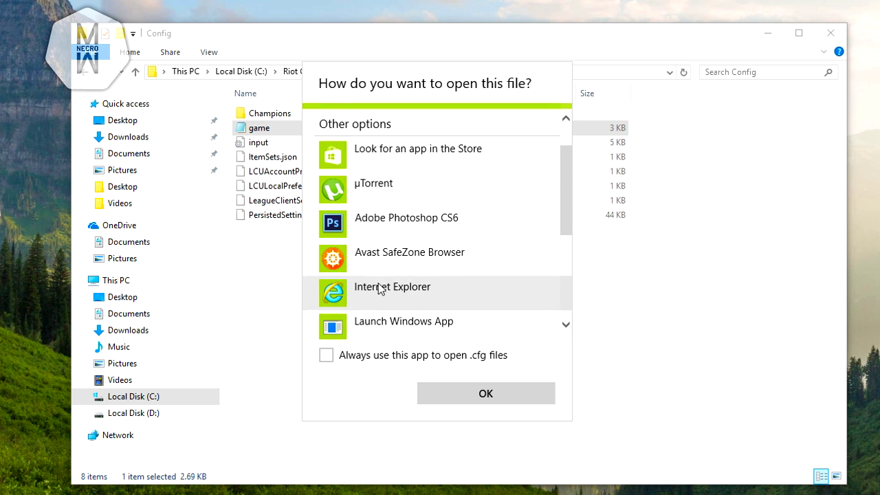
left_click(466, 387)
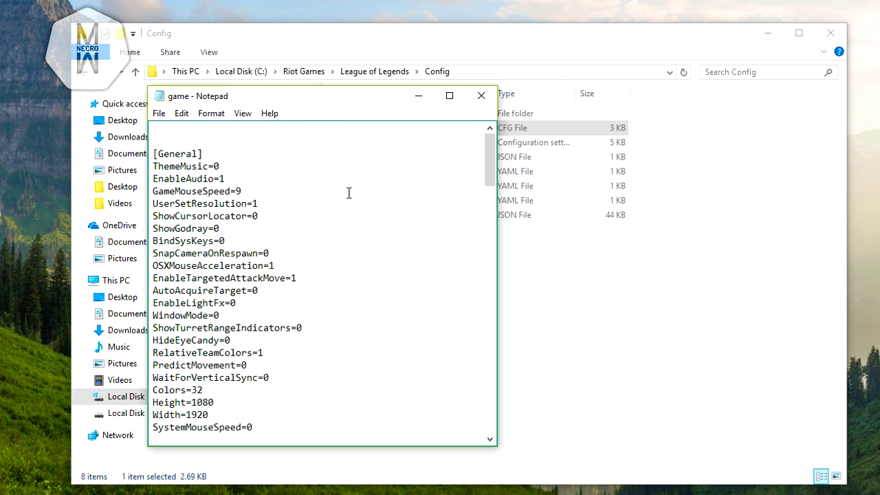
Step: Examine the Colors, Height and Width entries in the General section of the game configuration file
scroll(350, 206, "down", 2)
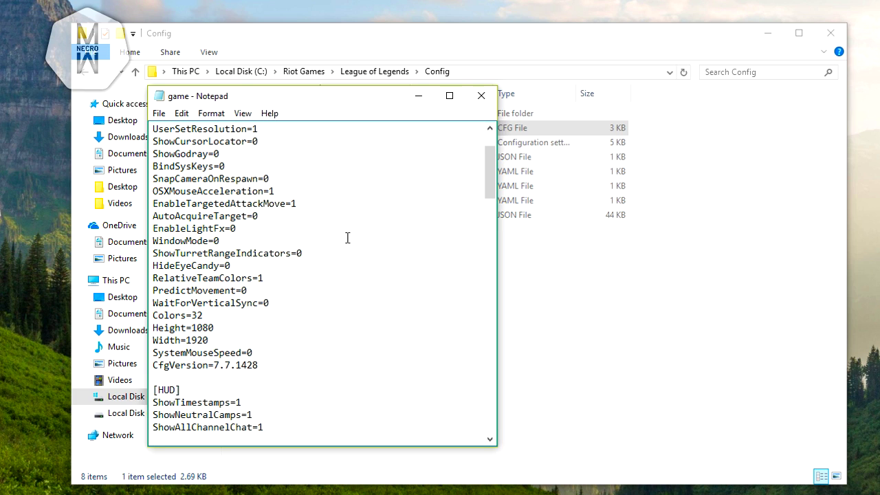
scroll(273, 323, "up", 2)
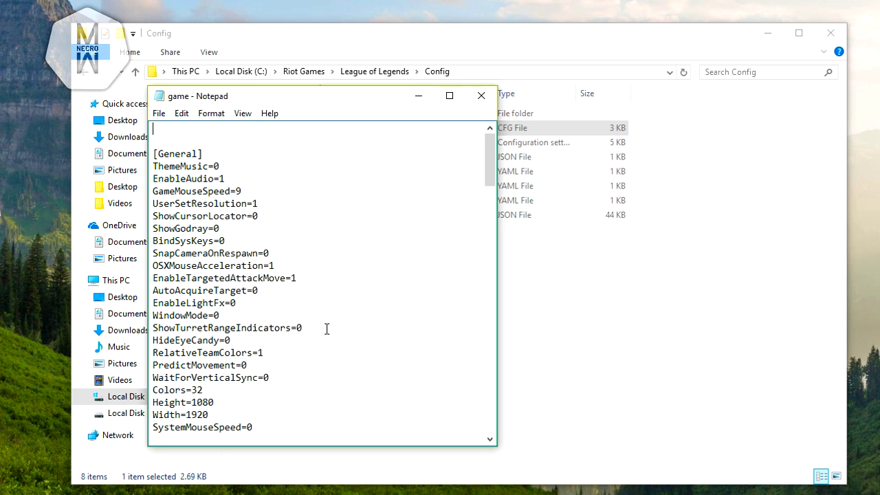
scroll(229, 365, "down", 1)
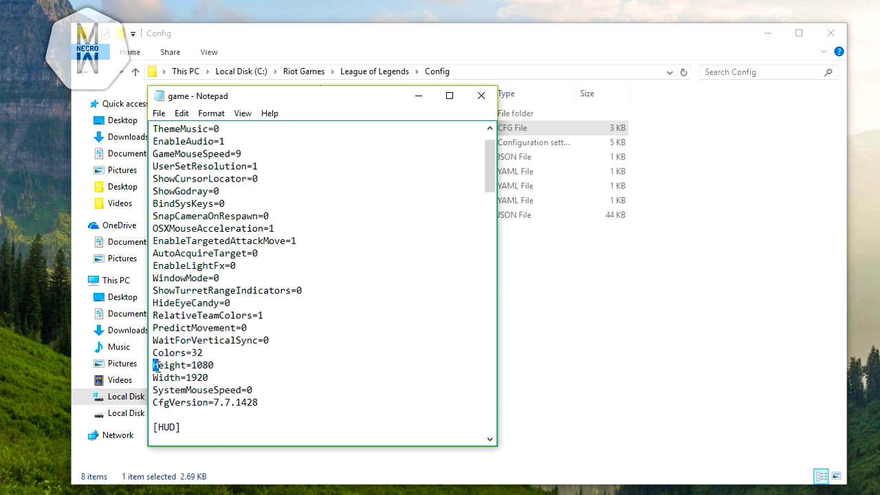
left_click_drag(222, 378, 186, 353)
scroll(219, 339, "up", 1)
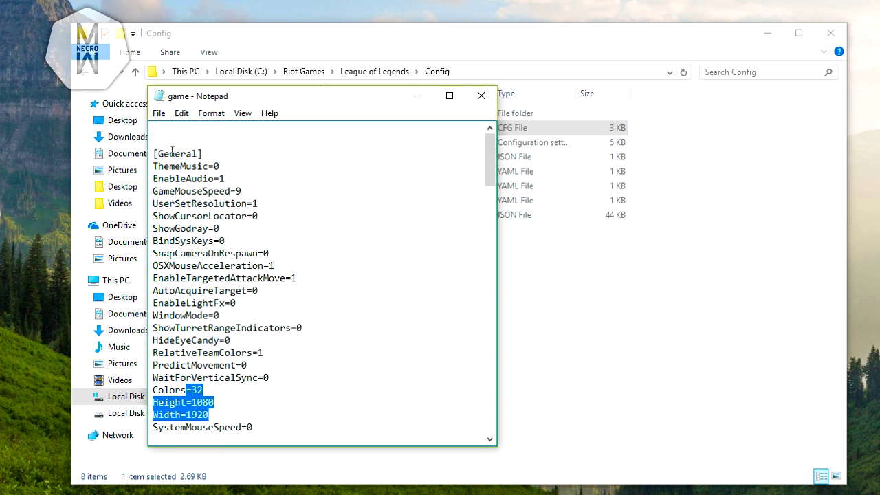
scroll(254, 334, "down", 1)
left_click(230, 378)
left_click_drag(231, 378, 157, 365)
left_click(203, 370)
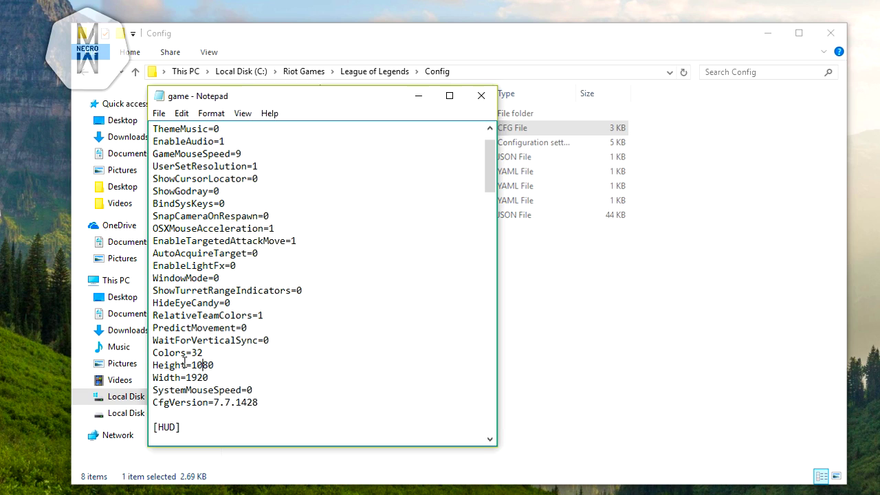
Step: Set Width to 800, Height to 600 and Colors to 16 in the General section
left_click(220, 378)
left_click_drag(220, 378, 184, 377)
type("800")
left_click_drag(217, 364, 192, 365)
type("600")
left_click_drag(193, 353, 211, 353)
type("16")
Step: Review the edited Colors, Height and Width lines in the configuration file
left_click_drag(201, 377, 153, 365)
left_click(208, 377)
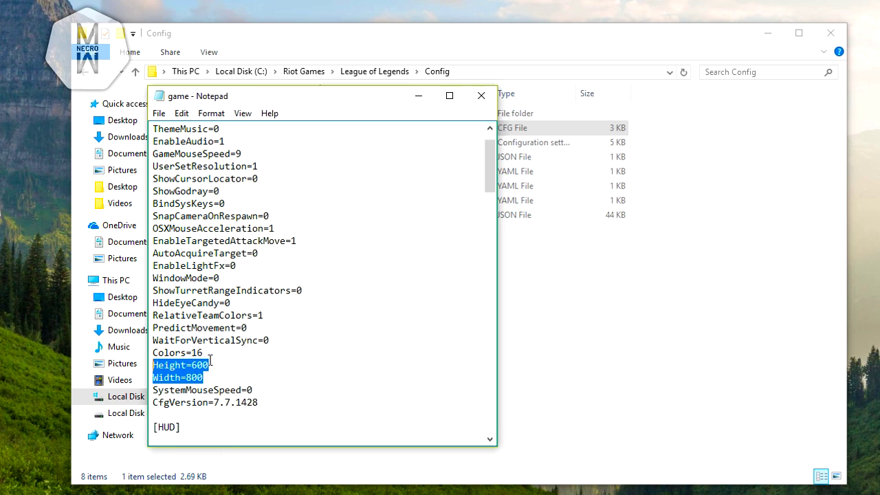
left_click(291, 392)
left_click_drag(205, 353, 174, 342)
left_click(230, 362)
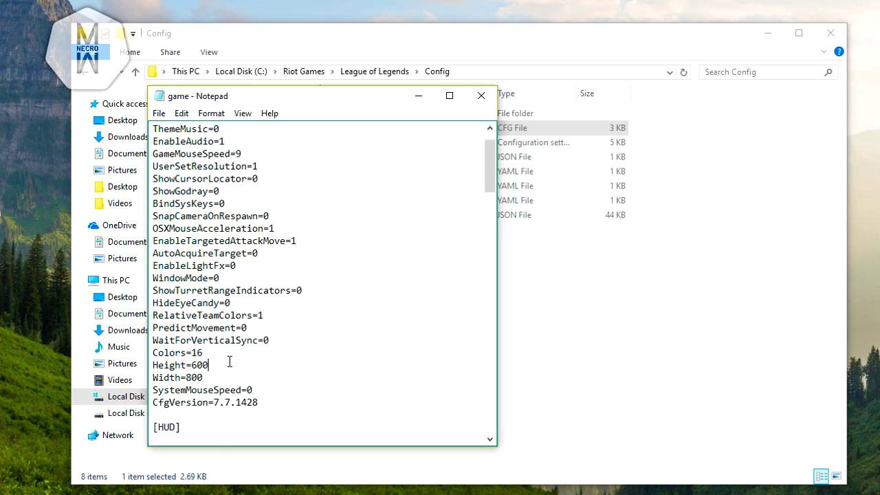
left_click_drag(214, 375, 169, 366)
left_click(224, 375)
left_click(233, 367)
left_click(222, 374)
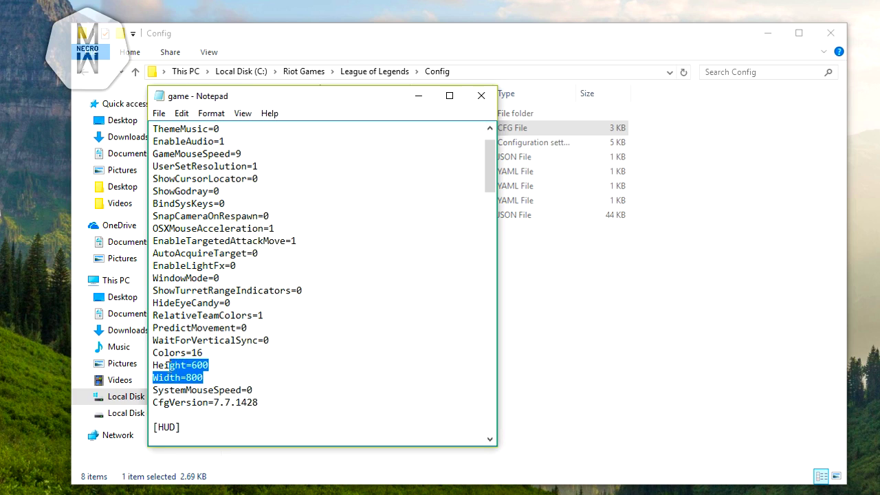
left_click(282, 383)
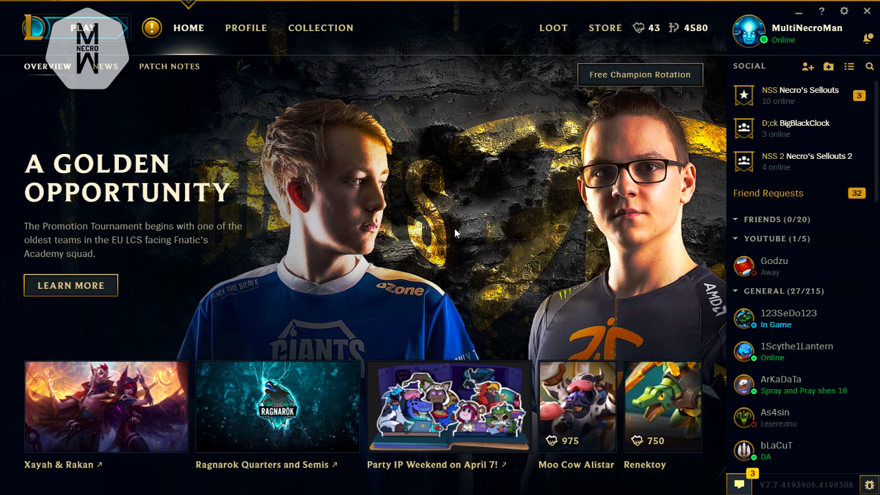
Step: Create a custom Blind Pick game on Summoner's Rift in the League of Legends client and start it without bots
left_click(96, 41)
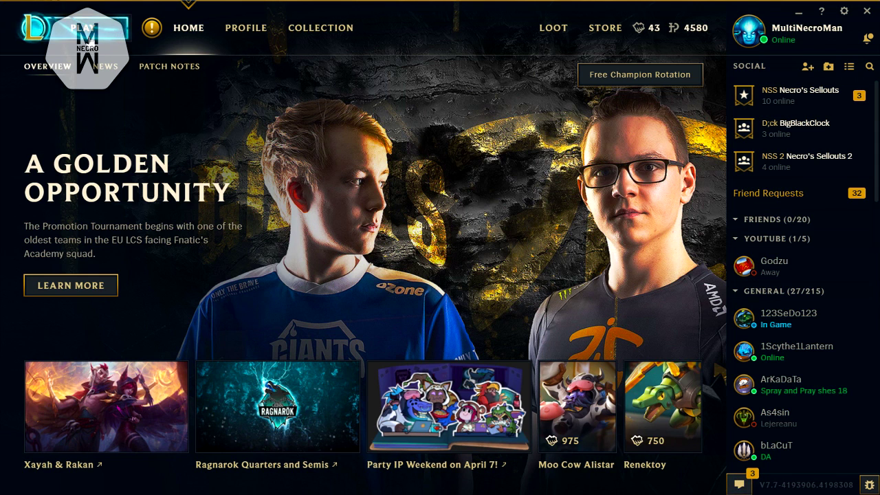
left_click(303, 69)
left_click(437, 471)
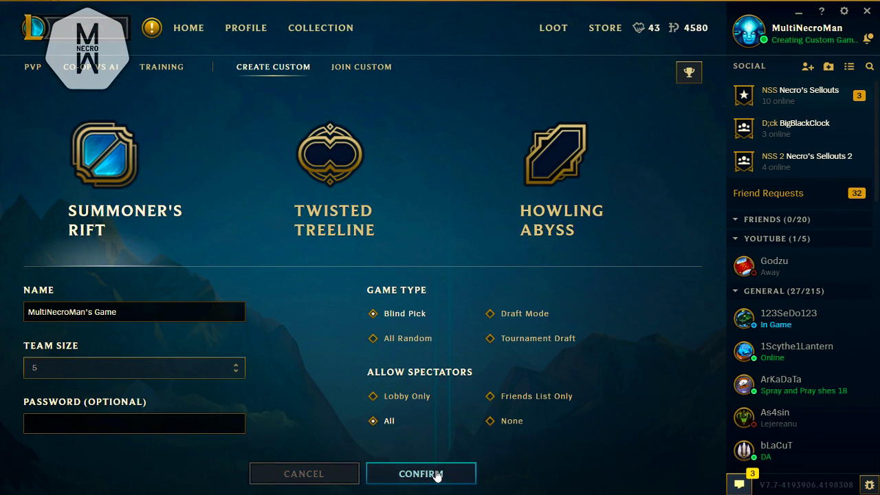
left_click(412, 474)
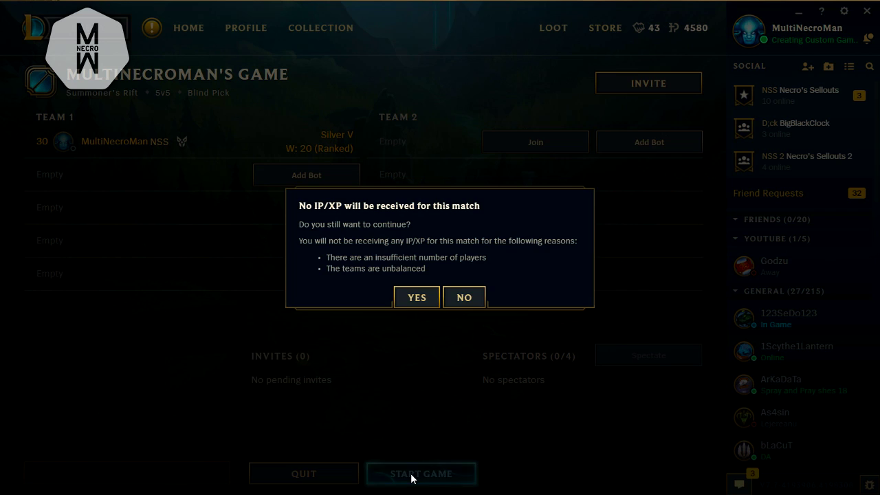
left_click(409, 298)
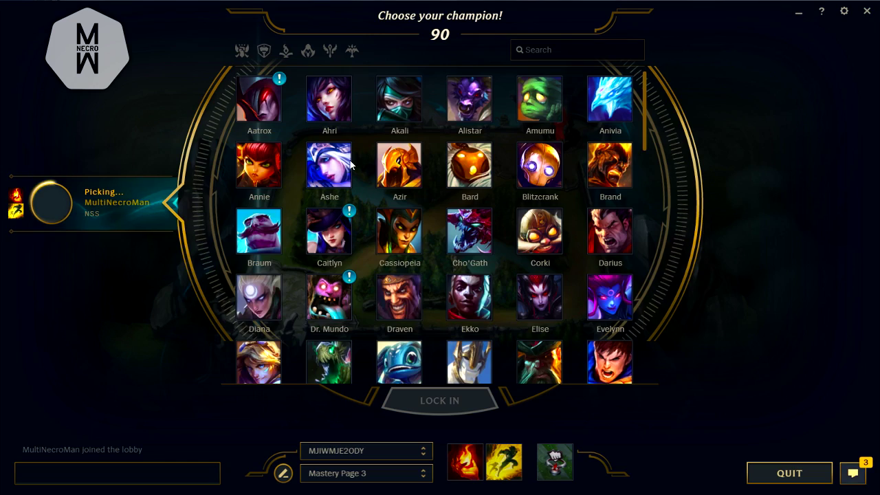
Step: Pick a champion from further down the champion list and lock it in
scroll(440, 206, "down", 15)
left_click(470, 176)
left_click(436, 410)
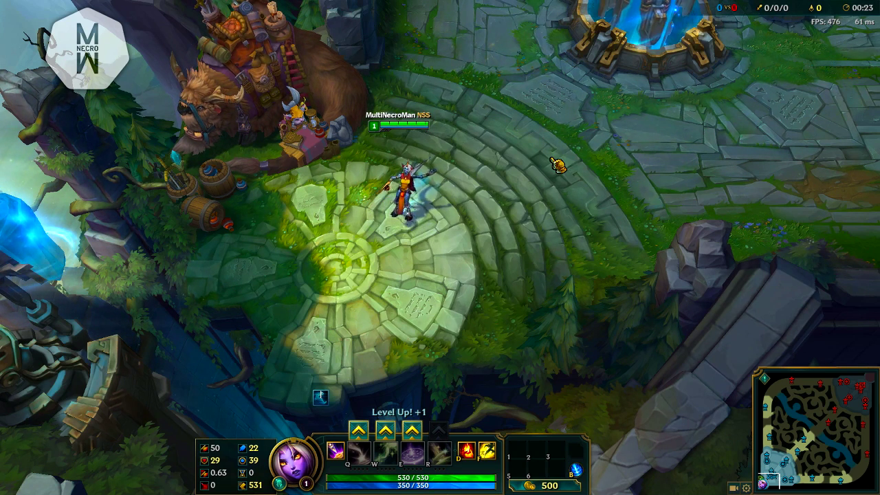
Step: Open the in-game video options and show the list of available resolutions
key("Escape")
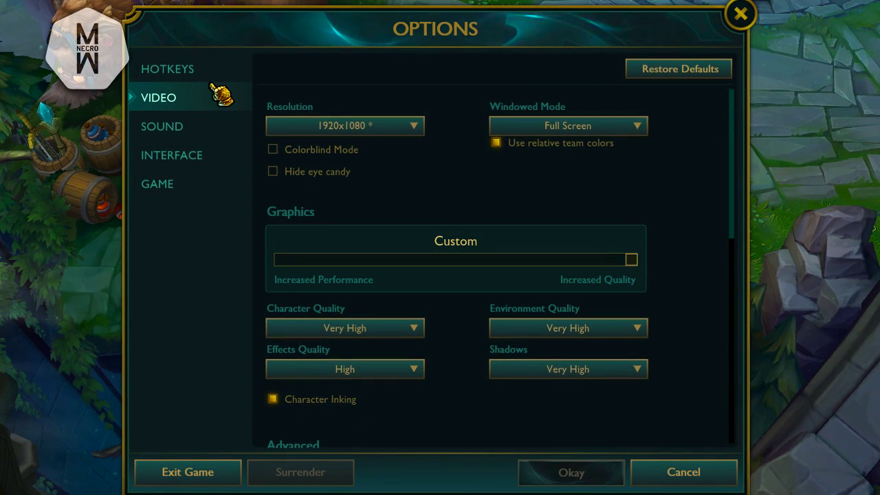
left_click(356, 131)
left_click(356, 131)
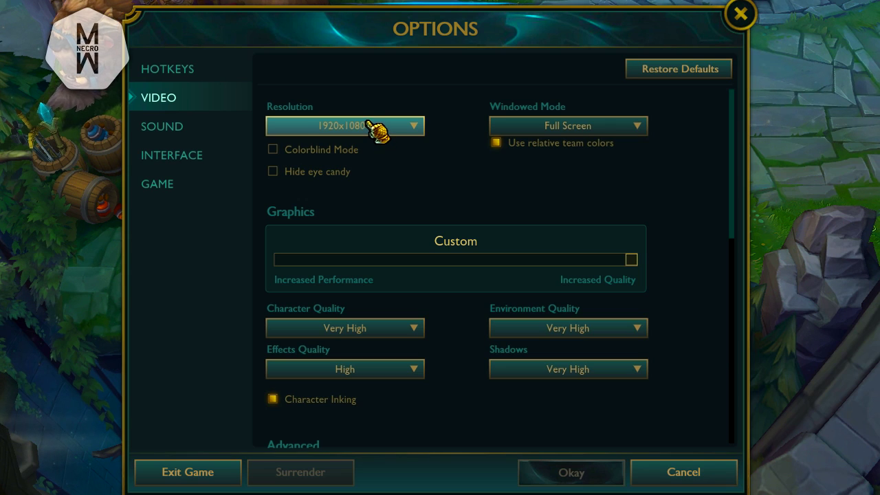
scroll(372, 132, "down", 1)
left_click(350, 131)
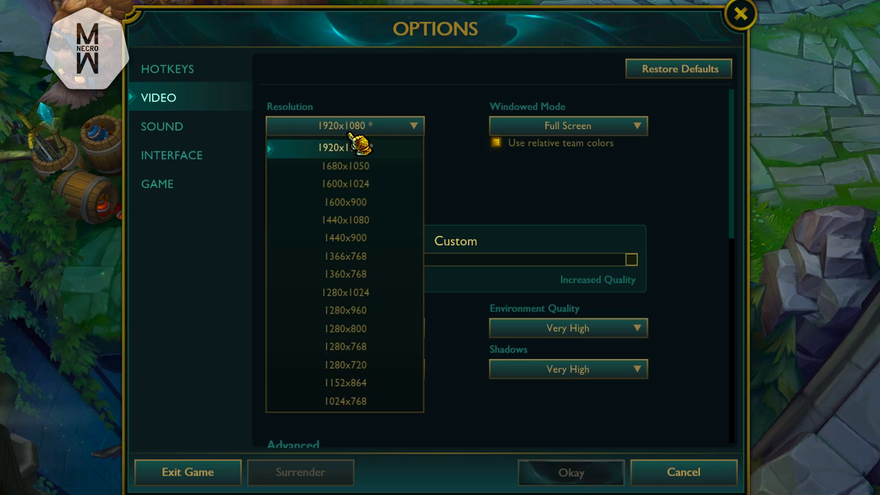